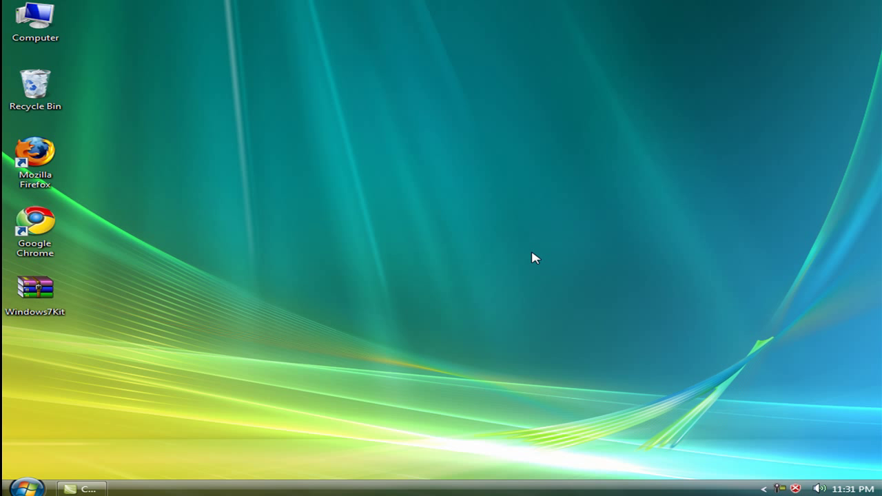
Extract the Windows7Kit folder from the Windows7Kit archive to the desktop and close the archive.
{"action": "double_click", "coordinate": [35, 289]}
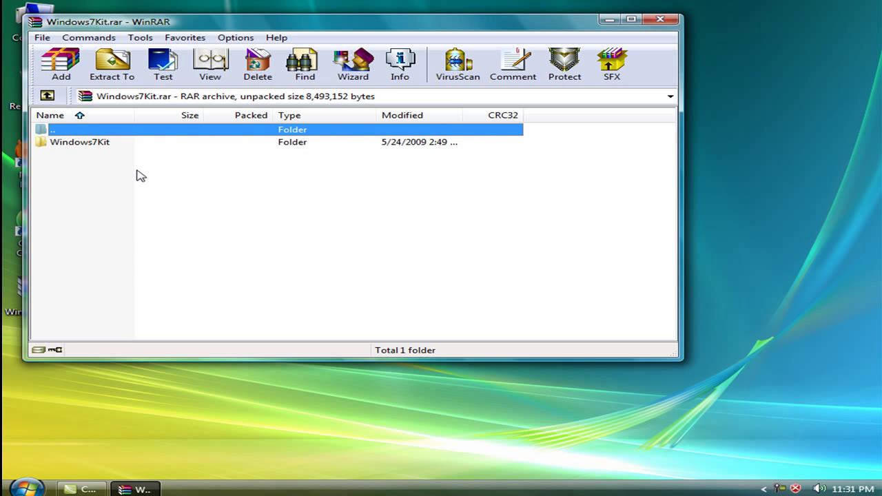
{"action": "left_click_drag", "start_coordinate": [79, 148], "coordinate": [722, 91]}
{"action": "left_click", "coordinate": [664, 21]}
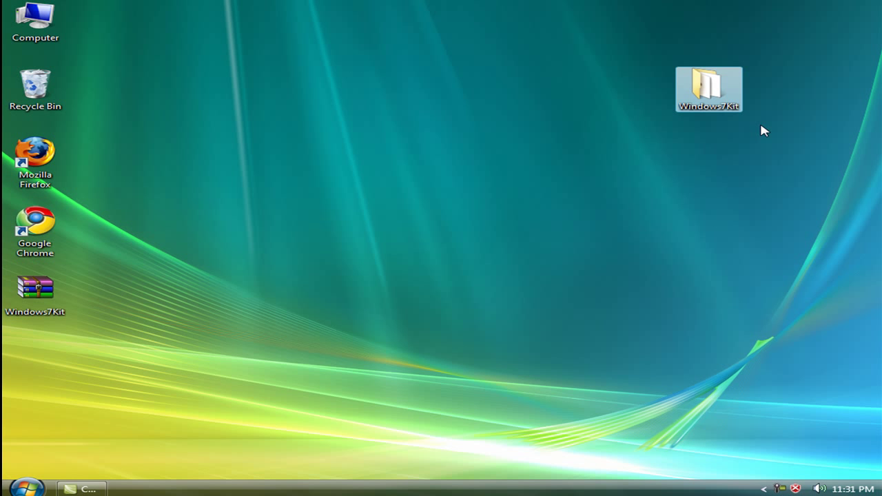
Extract the Windows 7 Style For Vista folder from its archive in the Windows7Kit folder to the desktop.
{"action": "double_click", "coordinate": [705, 87]}
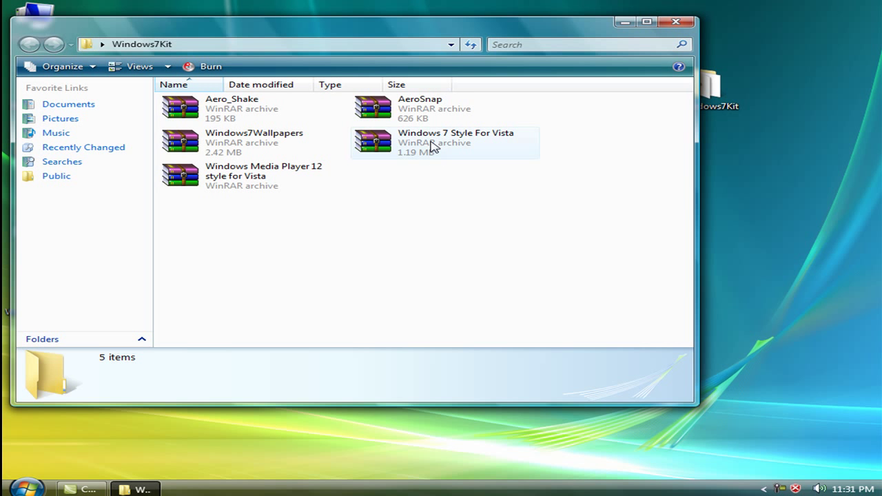
{"action": "double_click", "coordinate": [432, 145]}
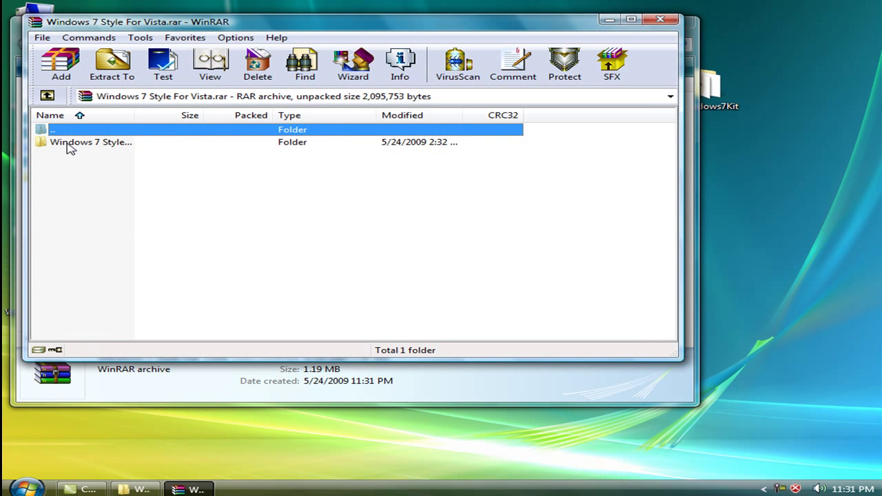
{"action": "left_click_drag", "start_coordinate": [69, 148], "coordinate": [758, 155]}
{"action": "left_click", "coordinate": [660, 19]}
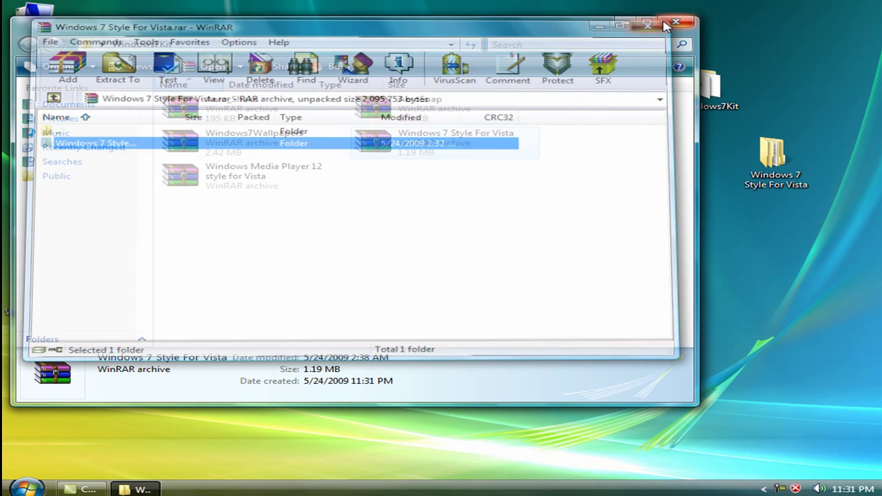
{"action": "left_click", "coordinate": [622, 21]}
Copy the Windows 7 folder and Windows 7 theme file from the Theme subfolder of Windows 7 Style For Vista.
{"action": "double_click", "coordinate": [772, 158]}
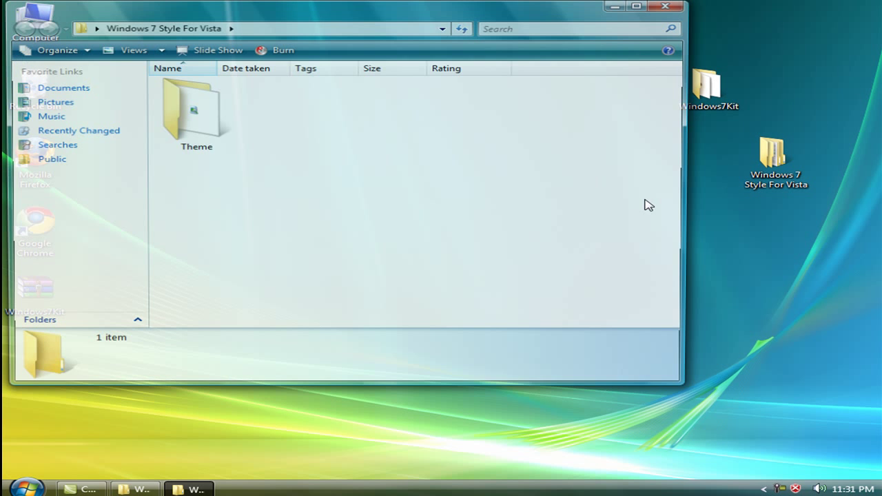
{"action": "left_click", "coordinate": [194, 144]}
{"action": "double_click", "coordinate": [207, 151]}
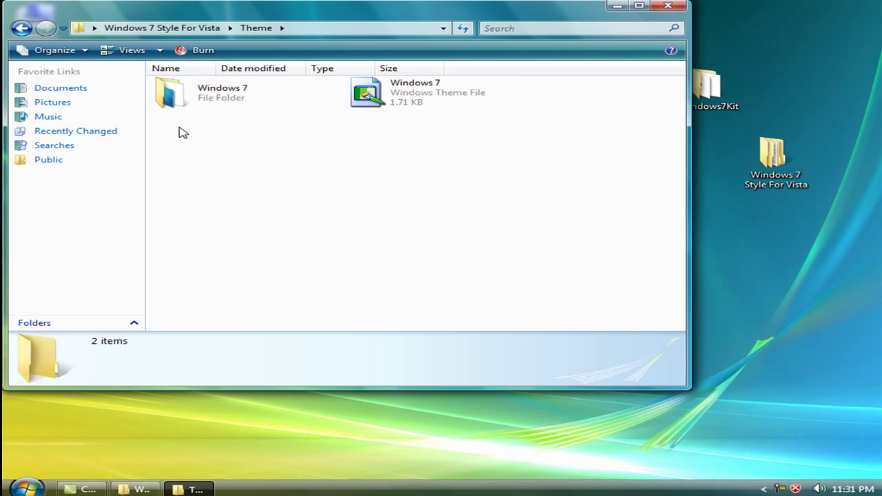
{"action": "left_click_drag", "start_coordinate": [522, 189], "coordinate": [178, 93]}
{"action": "right_click", "coordinate": [178, 93]}
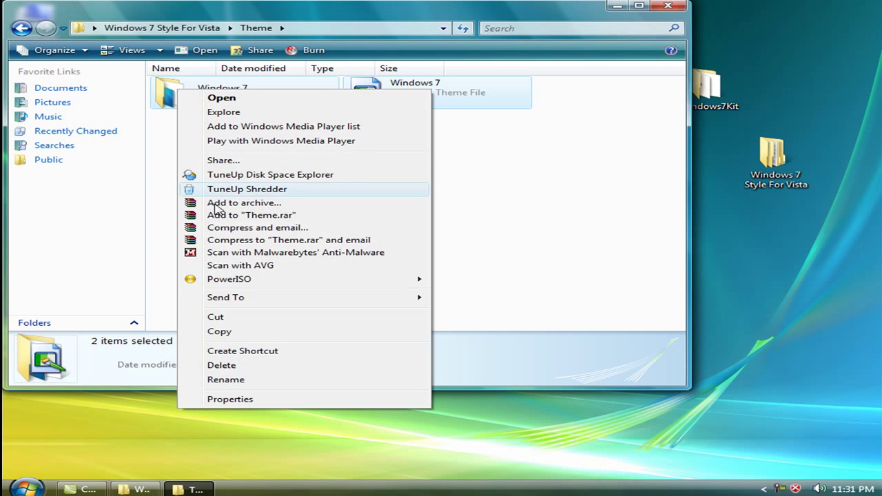
{"action": "left_click", "coordinate": [238, 333]}
{"action": "left_click", "coordinate": [534, 166]}
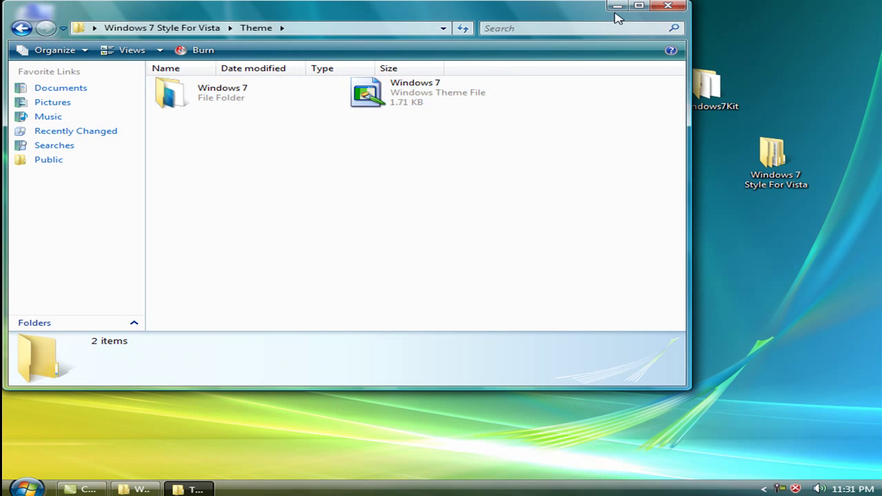
{"action": "left_click", "coordinate": [616, 6]}
Paste the copied Windows 7 folder and theme file into C:\Windows\Resources\Themes and close the folder.
{"action": "double_click", "coordinate": [35, 20]}
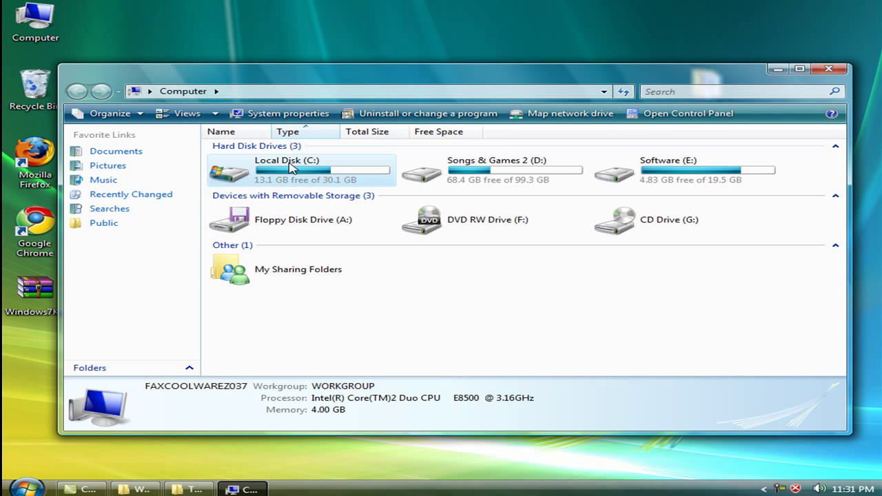
{"action": "double_click", "coordinate": [290, 168]}
{"action": "double_click", "coordinate": [643, 188]}
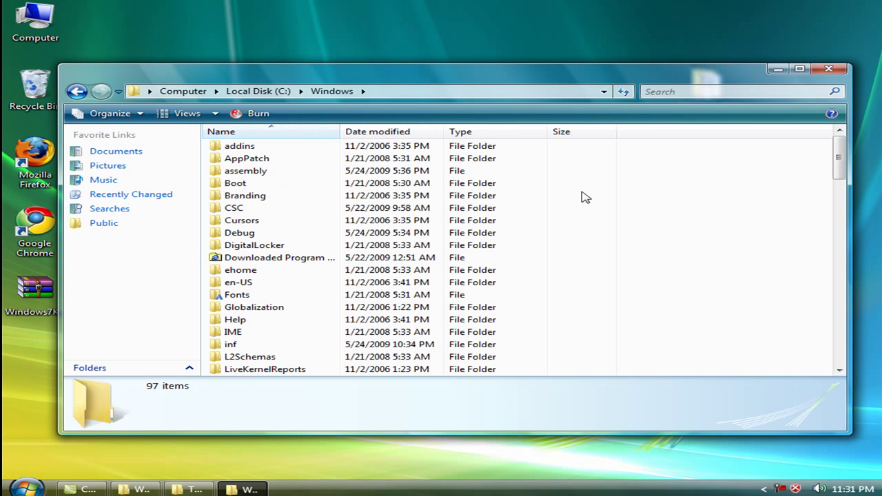
{"action": "left_click", "coordinate": [258, 176]}
{"action": "key", "text": "r"}
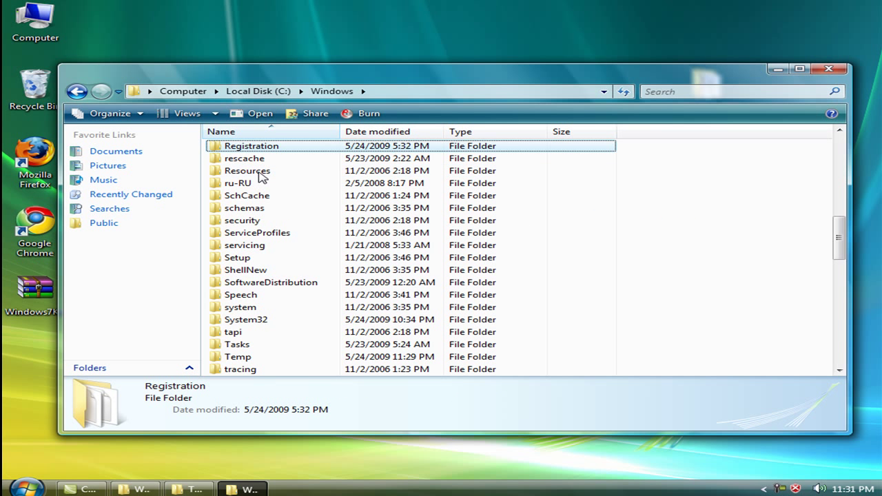
{"action": "double_click", "coordinate": [257, 172]}
{"action": "double_click", "coordinate": [256, 150]}
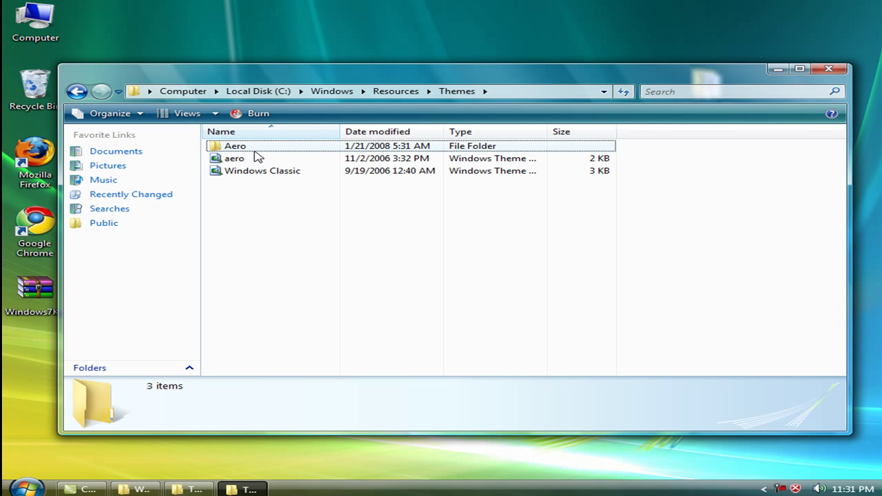
{"action": "right_click", "coordinate": [252, 212]}
{"action": "left_click", "coordinate": [328, 320]}
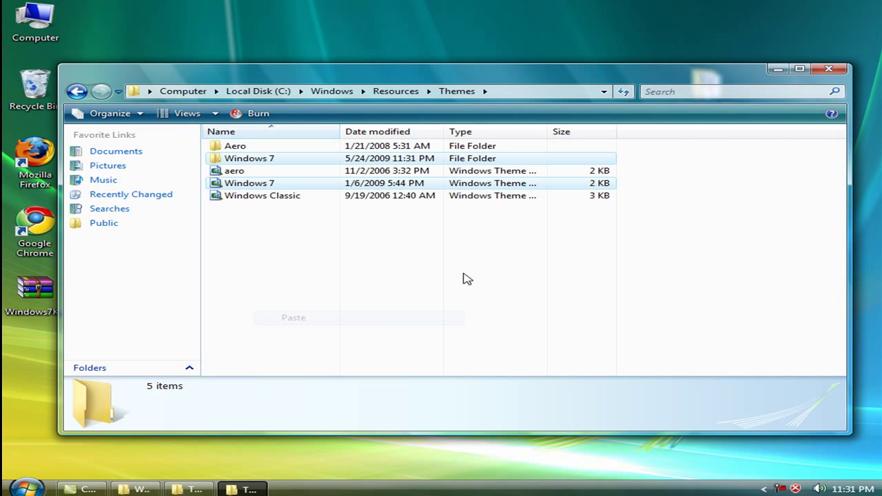
{"action": "left_click", "coordinate": [474, 253]}
{"action": "left_click", "coordinate": [819, 72]}
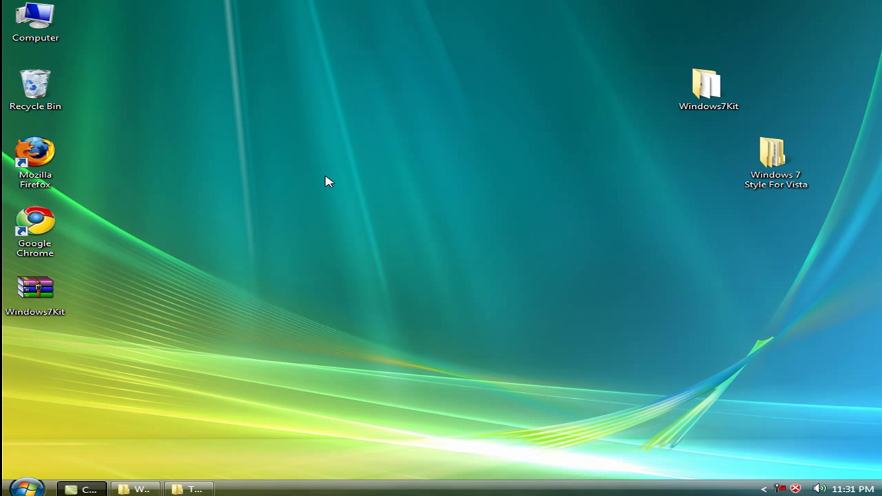
Extract Restore.reg, Settings.reg and wmploc.DLL from the Windows Media Player 12 style for Vista archive to the desktop.
{"action": "double_click", "coordinate": [721, 92]}
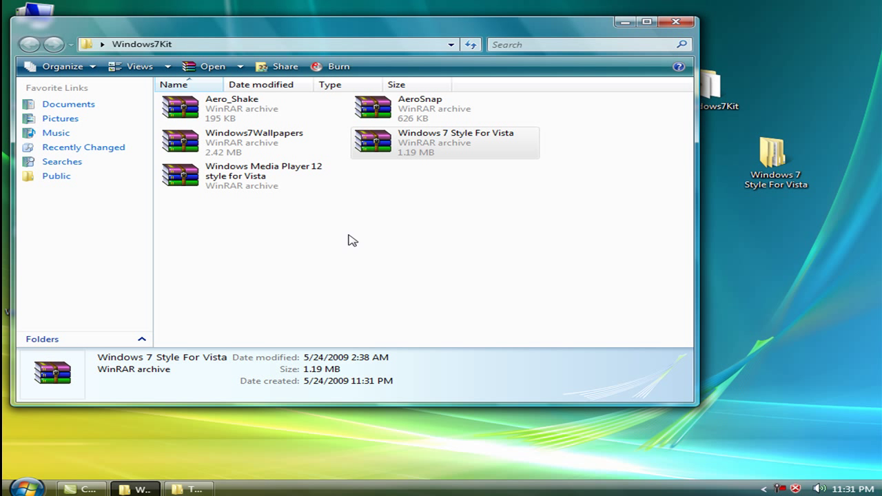
{"action": "double_click", "coordinate": [254, 176]}
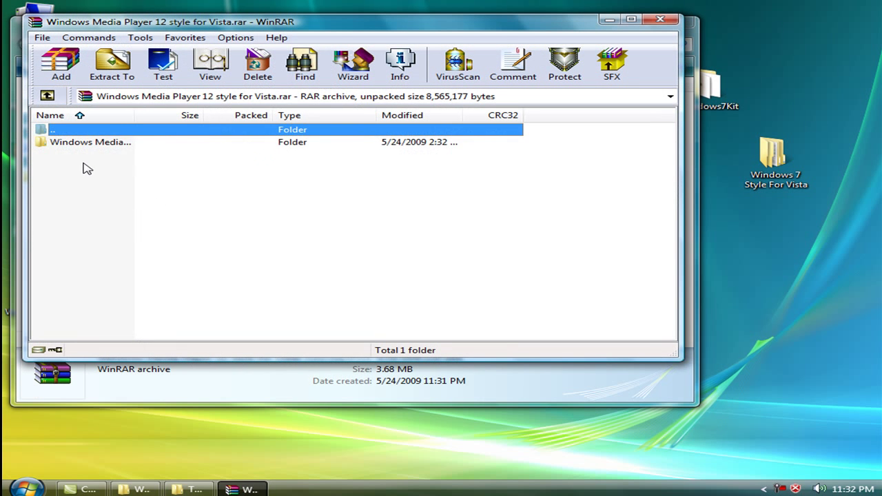
{"action": "left_click", "coordinate": [84, 143]}
{"action": "double_click", "coordinate": [87, 143]}
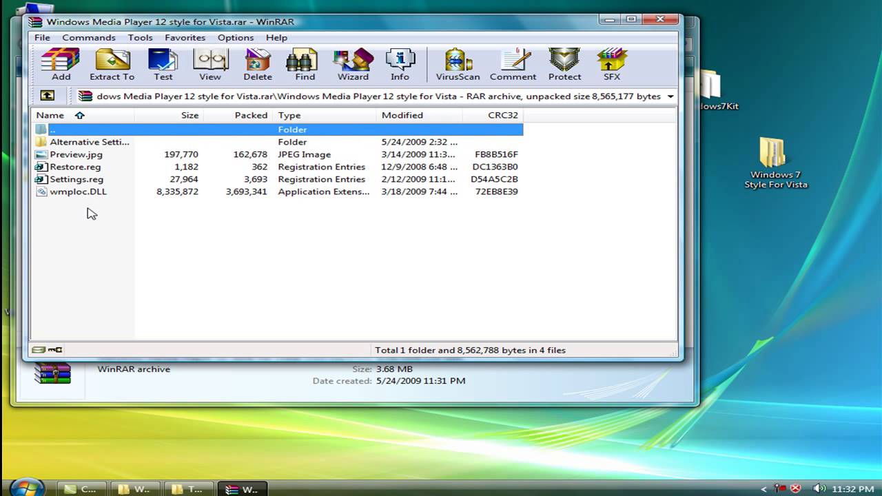
{"action": "left_click_drag", "start_coordinate": [89, 211], "coordinate": [43, 171]}
{"action": "left_click_drag", "start_coordinate": [69, 180], "coordinate": [798, 287]}
{"action": "left_click", "coordinate": [659, 20]}
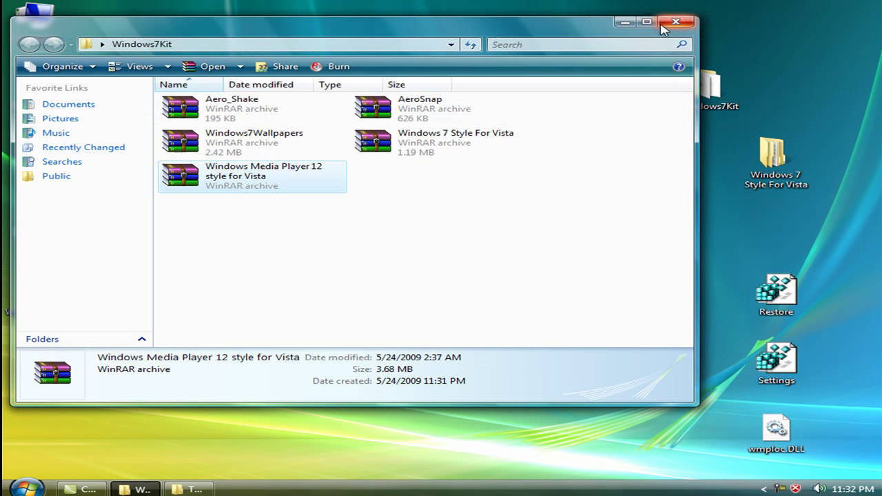
{"action": "left_click", "coordinate": [626, 21]}
Move wmploc.DLL to an empty area in the middle of the desktop and copy the file.
{"action": "left_click_drag", "start_coordinate": [770, 419], "coordinate": [501, 150]}
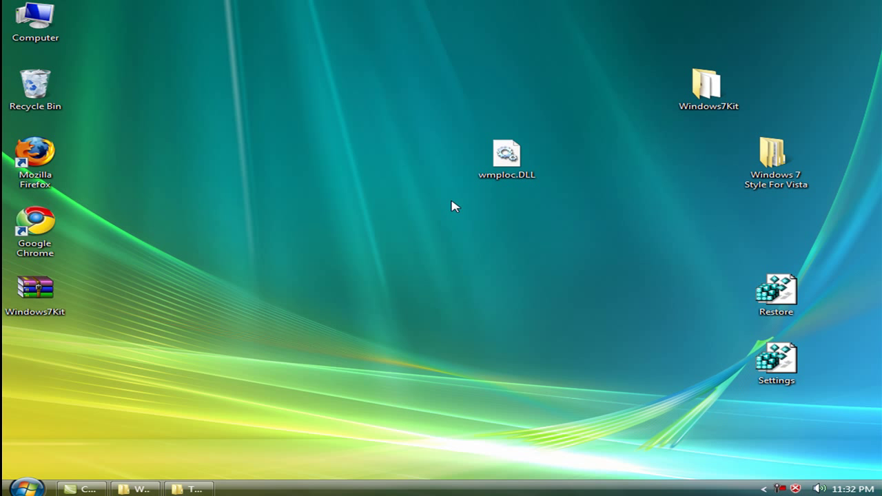
{"action": "right_click", "coordinate": [507, 158]}
{"action": "left_click", "coordinate": [492, 364]}
Paste the copied wmploc.DLL into C:\Program Files\Windows Media Player and close the folder.
{"action": "left_click", "coordinate": [36, 37]}
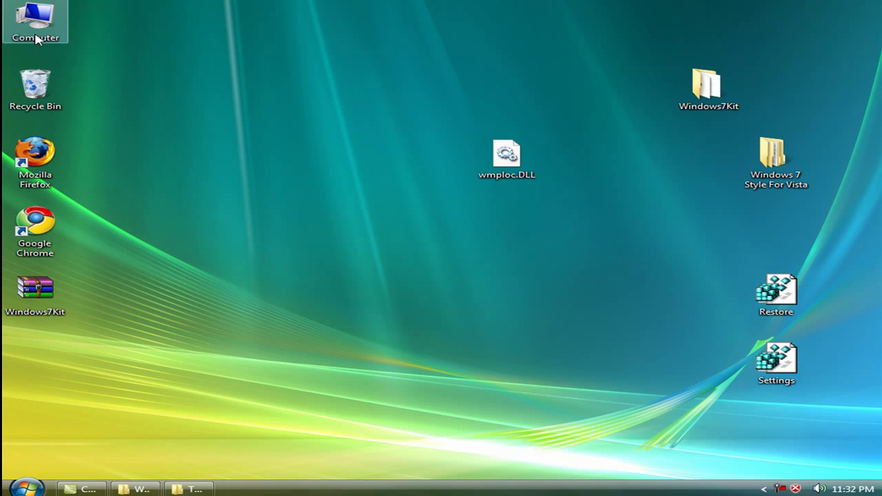
{"action": "double_click", "coordinate": [36, 38]}
{"action": "double_click", "coordinate": [282, 171]}
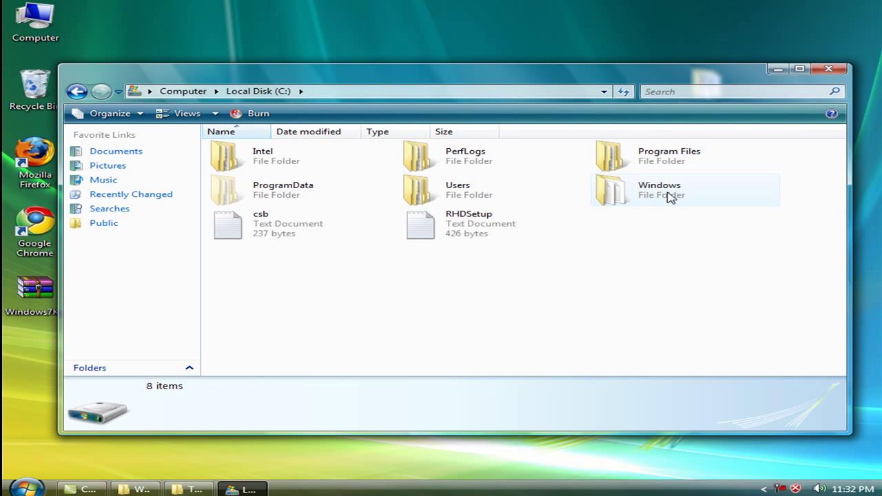
{"action": "double_click", "coordinate": [650, 158]}
{"action": "scroll", "coordinate": [676, 308], "scroll_direction": "down", "scroll_amount": 5}
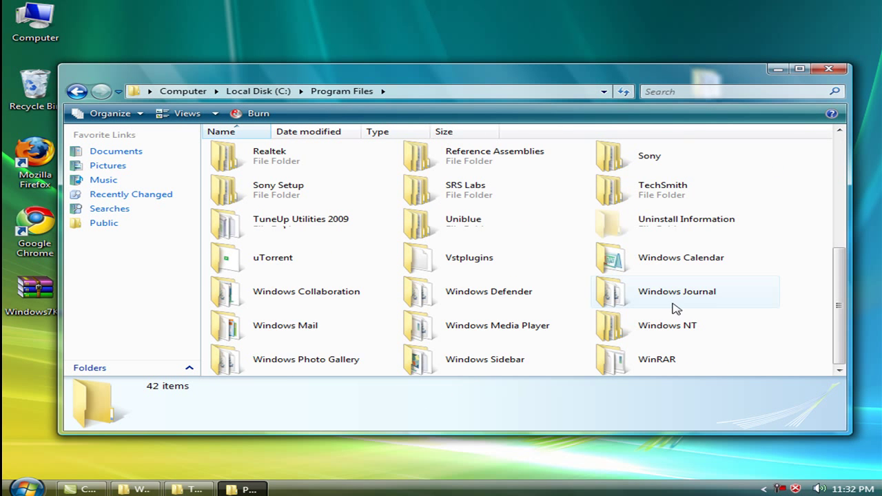
{"action": "double_click", "coordinate": [466, 328]}
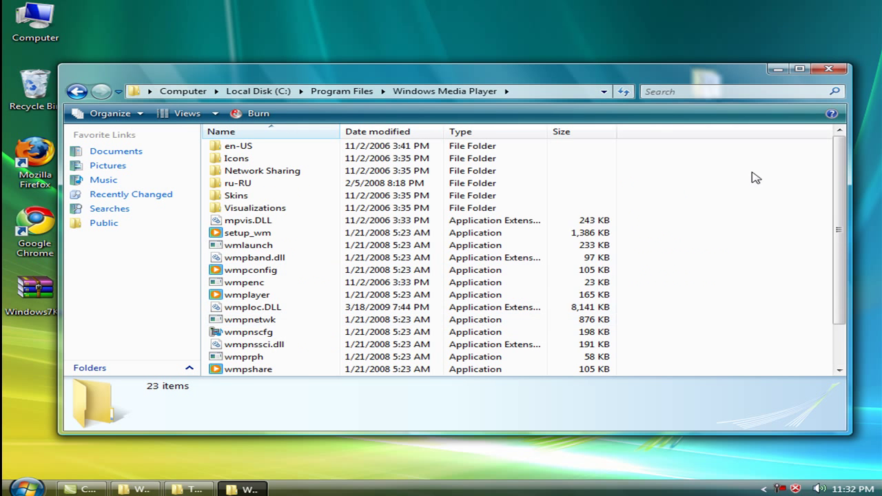
{"action": "right_click", "coordinate": [754, 178]}
{"action": "left_click", "coordinate": [805, 255]}
{"action": "left_click", "coordinate": [829, 69]}
Move the Settings registry file to the middle of the desktop and merge it into the registry.
{"action": "left_click_drag", "start_coordinate": [773, 359], "coordinate": [452, 221]}
{"action": "double_click", "coordinate": [439, 222]}
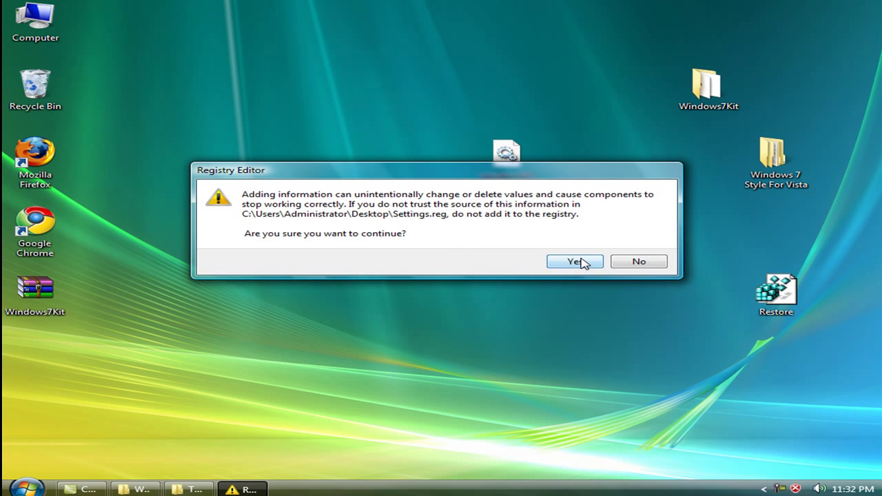
{"action": "left_click", "coordinate": [577, 262]}
{"action": "left_click", "coordinate": [650, 247]}
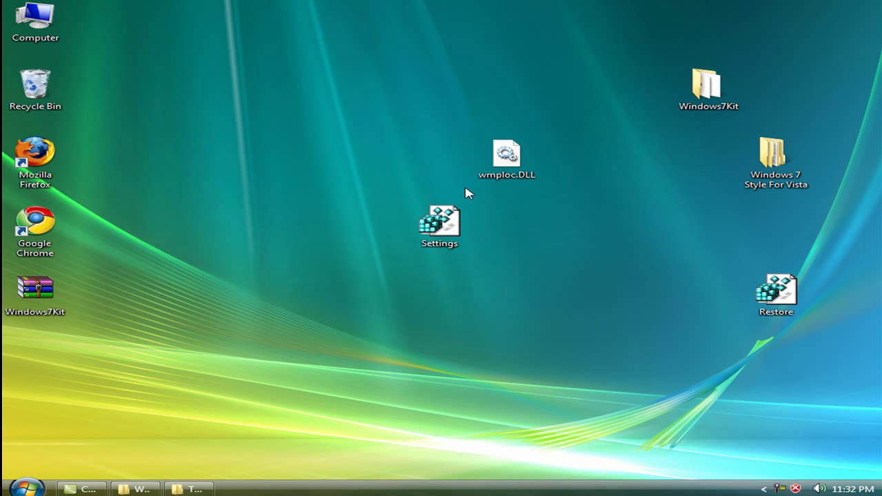
Move Settings below the Windows 7 Style For Vista folder on the desktop and wmploc.DLL below Restore.
{"action": "left_click_drag", "start_coordinate": [441, 219], "coordinate": [774, 231]}
{"action": "left_click_drag", "start_coordinate": [507, 157], "coordinate": [778, 366]}
{"action": "left_click", "coordinate": [689, 284]}
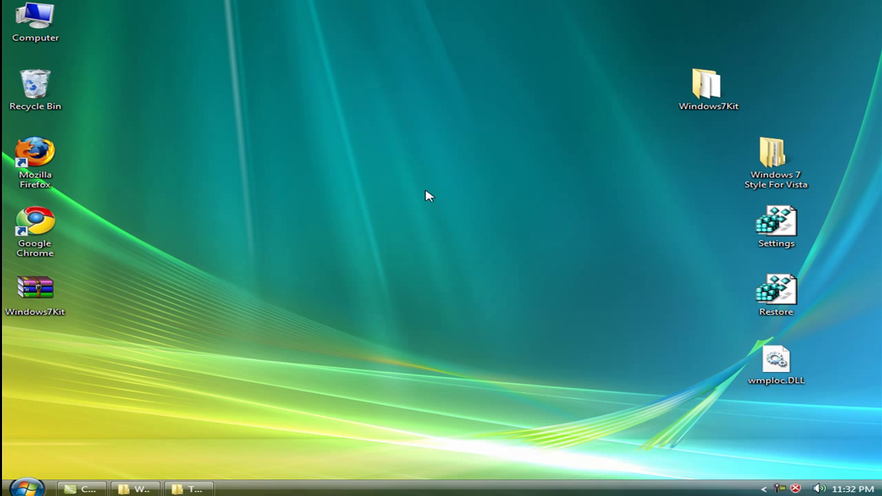
Locate the Windows7Wallpapers archive in the Windows7Kit folder, then close the folder.
{"action": "double_click", "coordinate": [691, 88]}
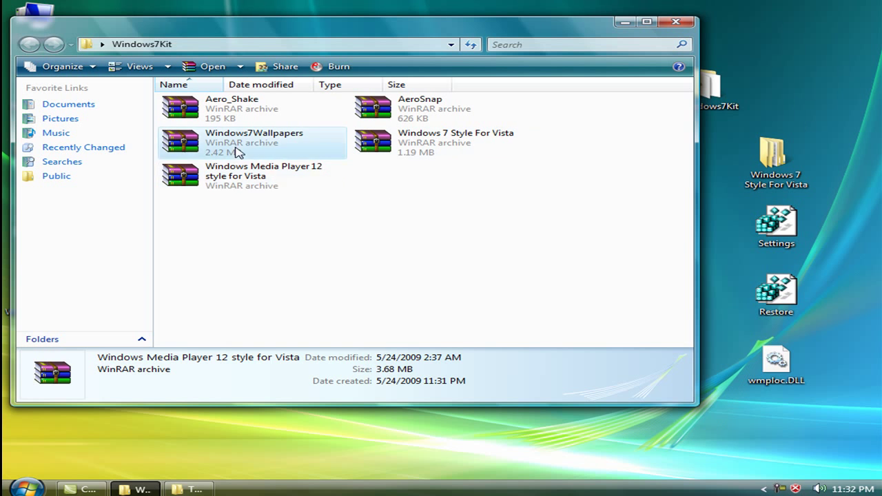
{"action": "left_click", "coordinate": [236, 146]}
{"action": "left_click", "coordinate": [676, 22]}
Open the desktop's personalization theme settings and apply the Windows Vista theme that previews the blue background.
{"action": "right_click", "coordinate": [384, 85]}
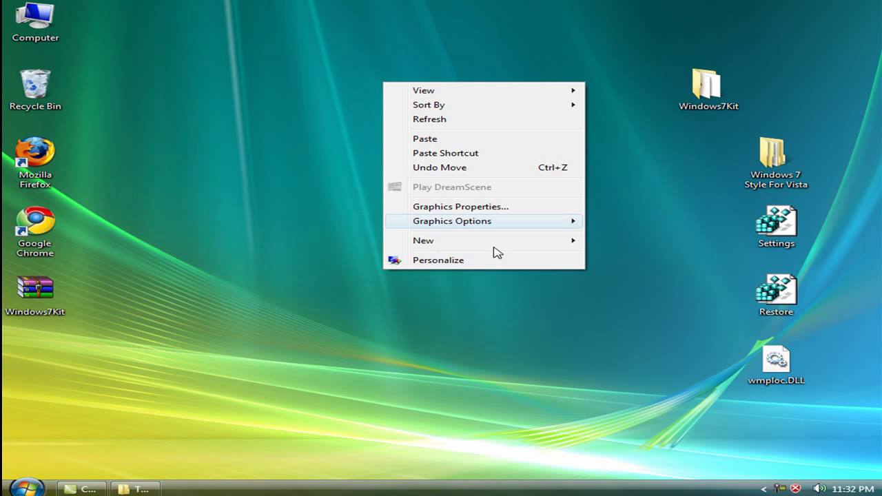
{"action": "left_click", "coordinate": [488, 261]}
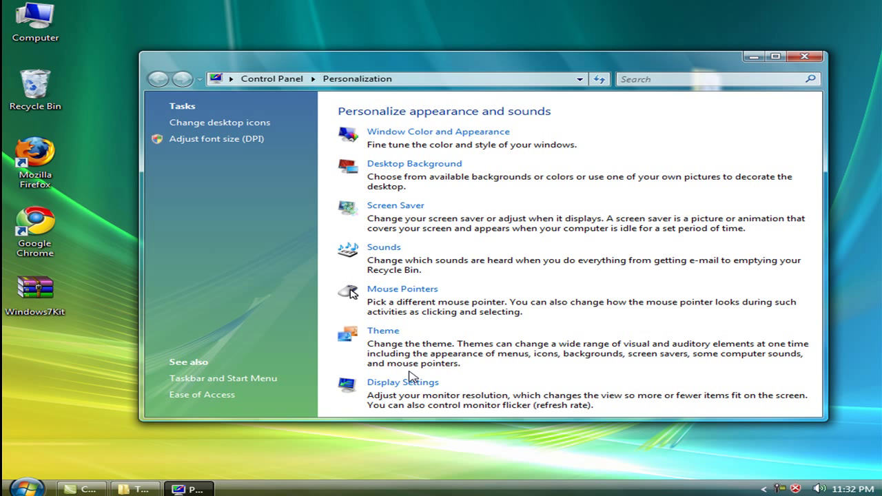
{"action": "left_click", "coordinate": [395, 333]}
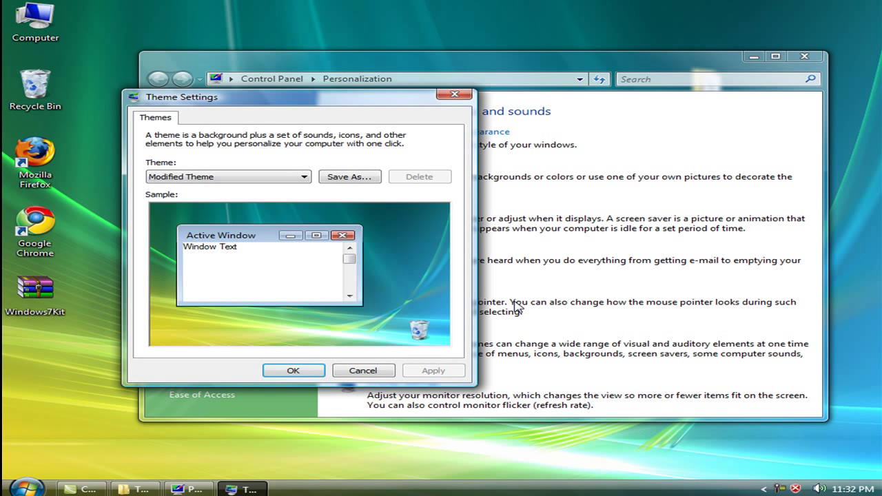
{"action": "left_click", "coordinate": [205, 178]}
{"action": "left_click", "coordinate": [216, 215]}
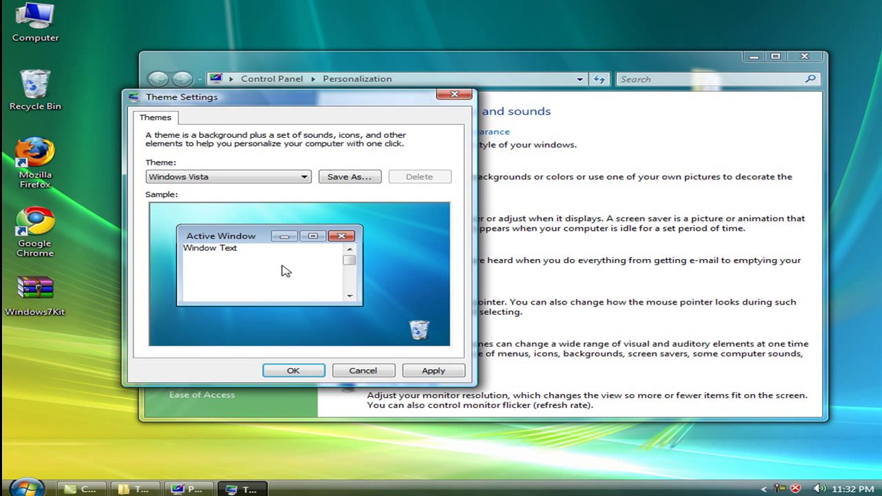
{"action": "left_click", "coordinate": [248, 178]}
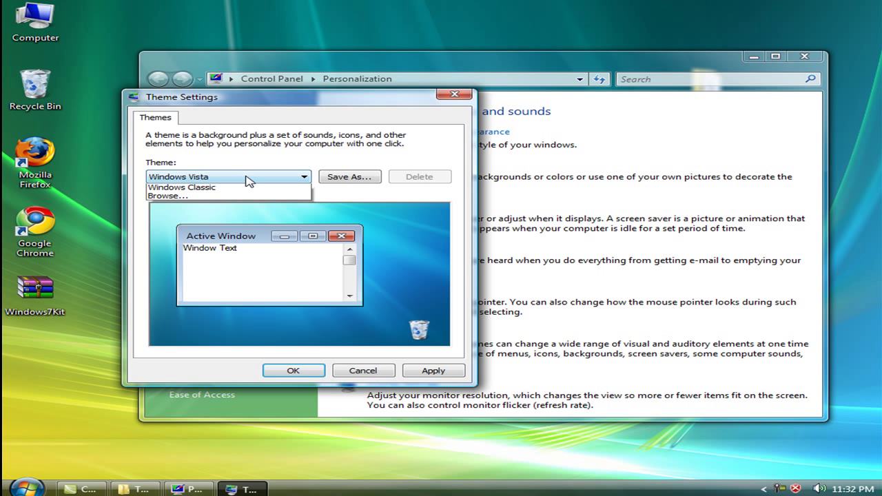
{"action": "left_click", "coordinate": [236, 200]}
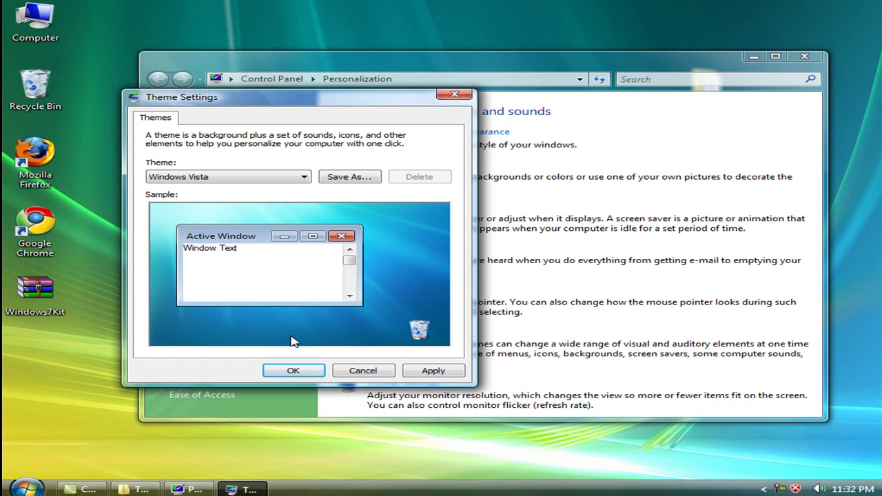
{"action": "left_click", "coordinate": [297, 371]}
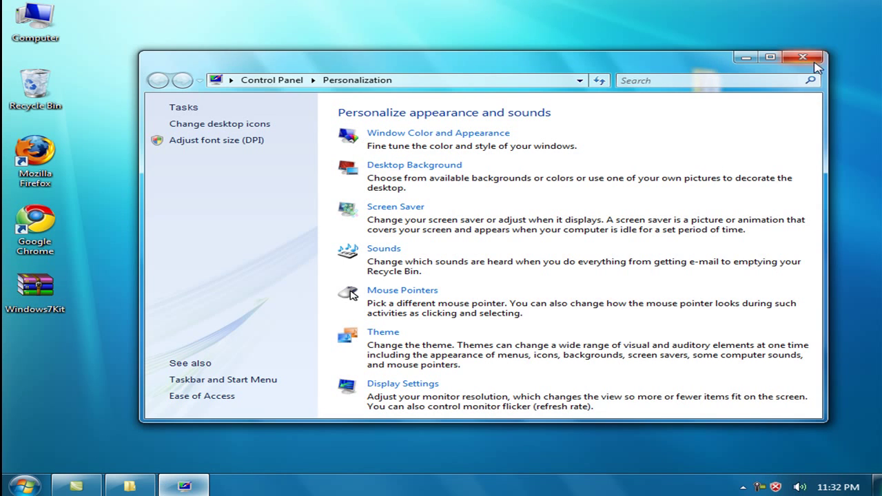
Close the Personalization window and refresh the desktop.
{"action": "left_click", "coordinate": [805, 56]}
{"action": "right_click", "coordinate": [373, 126]}
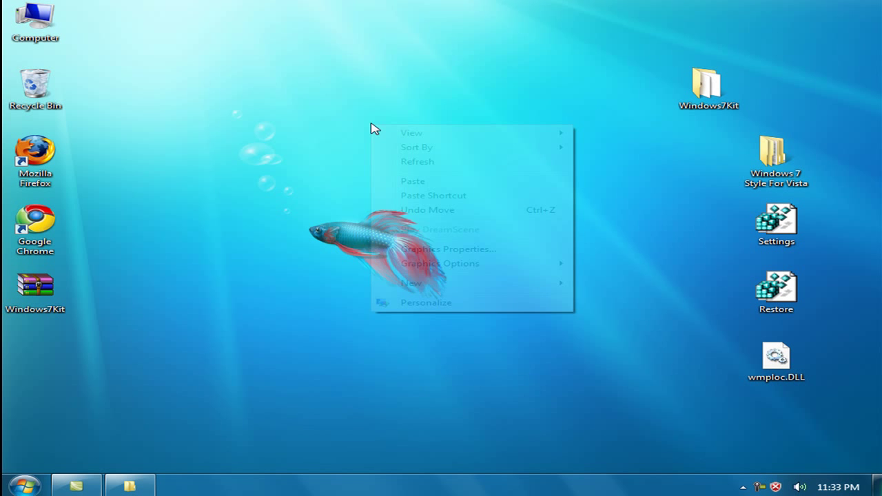
{"action": "left_click", "coordinate": [414, 165]}
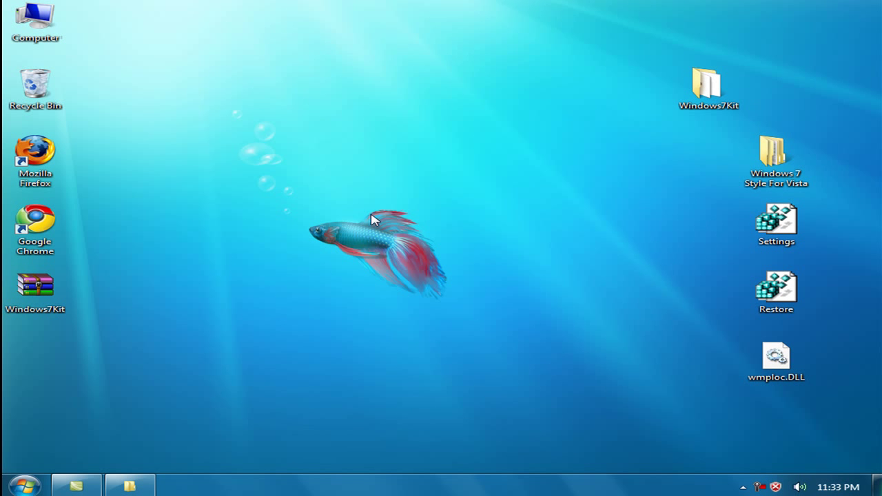
{"action": "left_click", "coordinate": [79, 488]}
{"action": "left_click", "coordinate": [119, 488]}
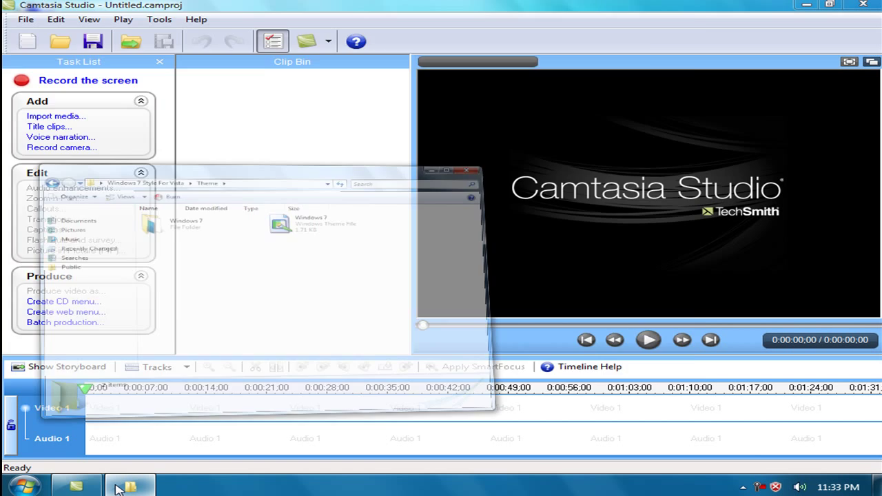
{"action": "left_click", "coordinate": [119, 487]}
{"action": "left_click", "coordinate": [77, 487]}
{"action": "right_click", "coordinate": [279, 170]}
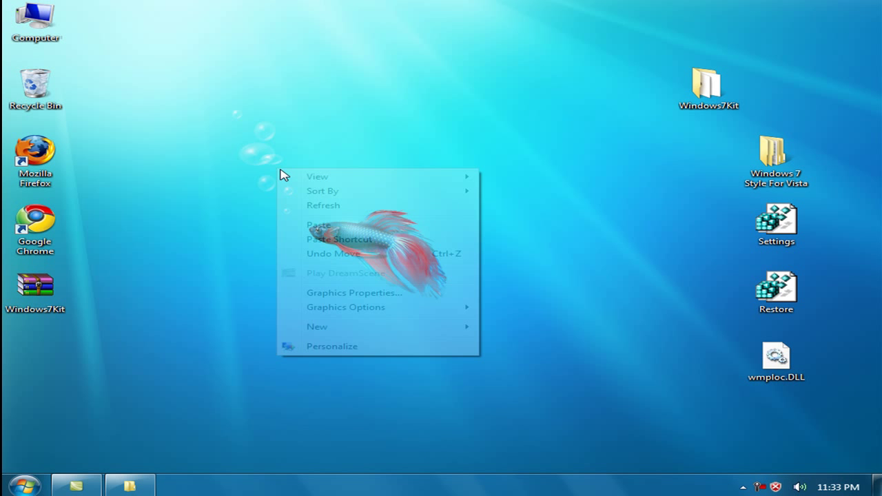
{"action": "left_click", "coordinate": [335, 207]}
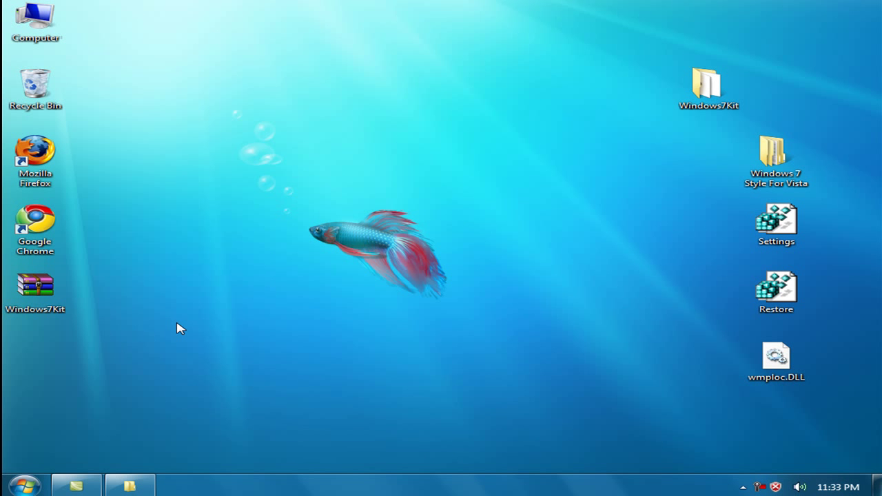
{"action": "right_click", "coordinate": [183, 296]}
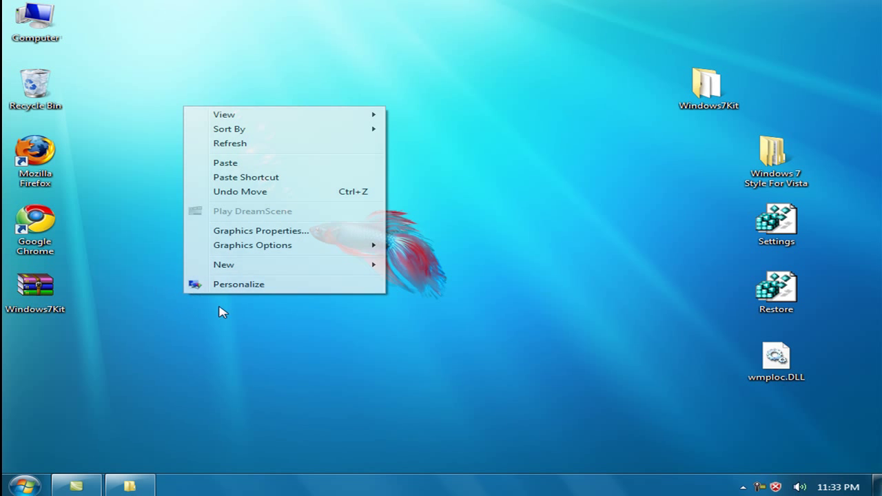
{"action": "left_click", "coordinate": [276, 143]}
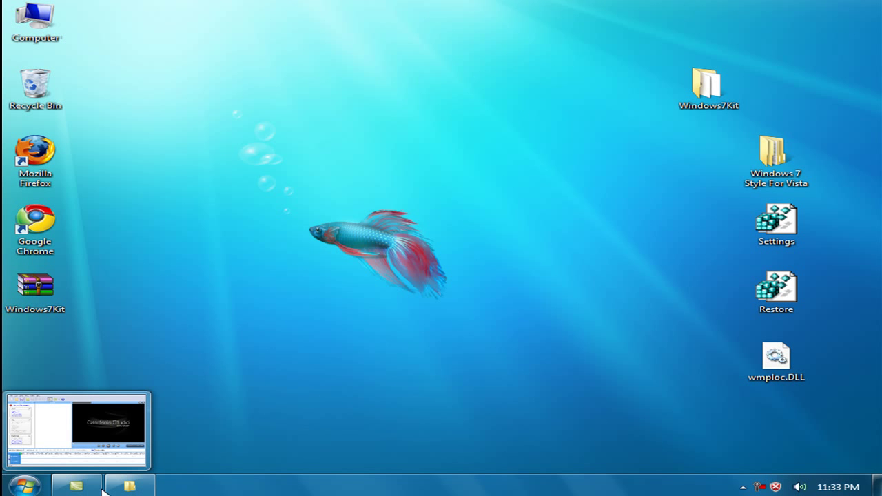
Close the open Theme folder window and launch the Registry Editor with regedit.
{"action": "left_click", "coordinate": [128, 489]}
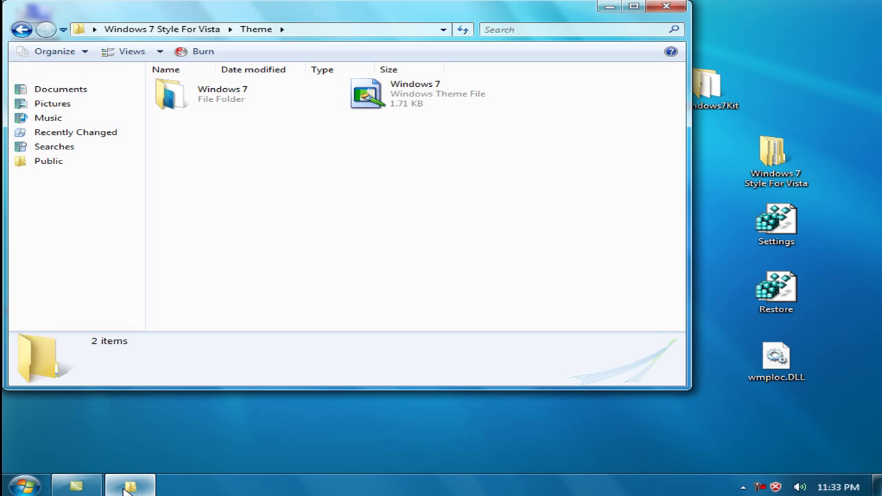
{"action": "left_click", "coordinate": [680, 8]}
{"action": "left_click", "coordinate": [21, 487]}
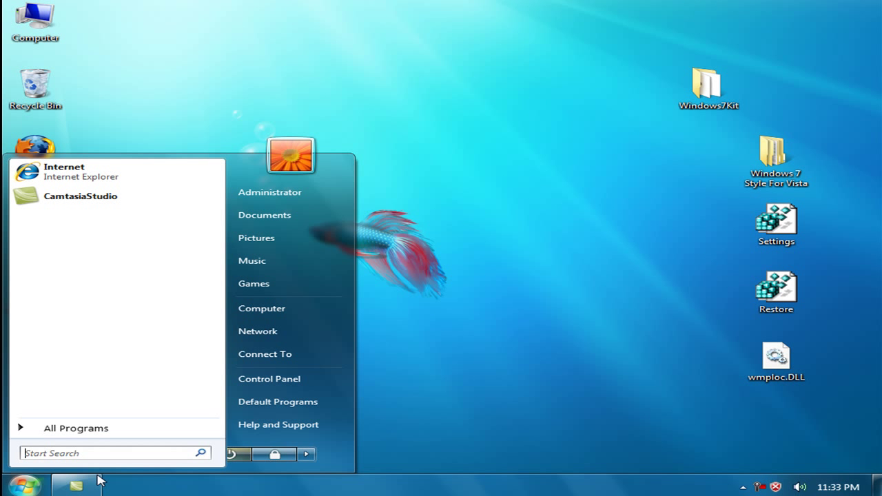
{"action": "type", "text": "regedit"}
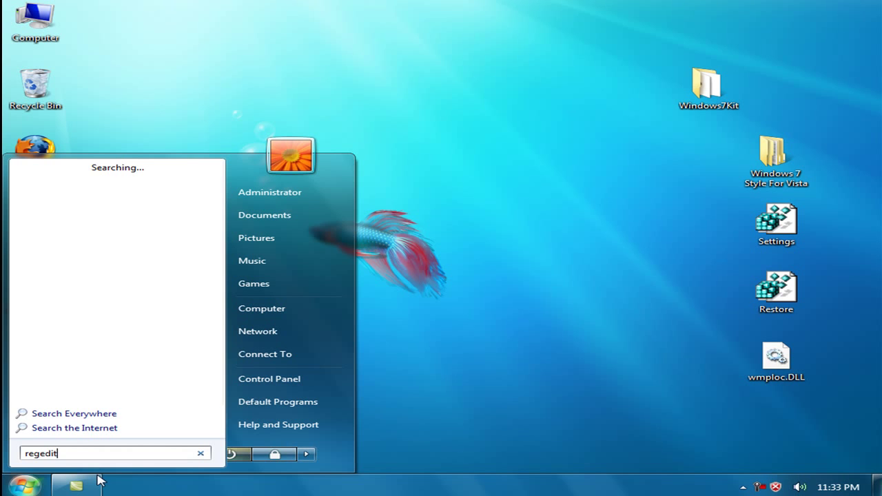
{"action": "key", "text": "Return"}
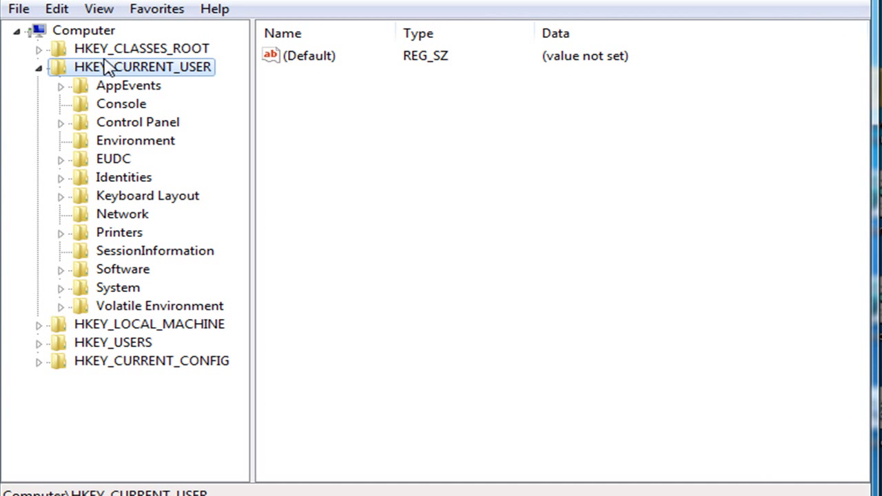
Go to the WindowMetrics key under HKEY_CURRENT_USER\Control Panel\Desktop in the registry.
{"action": "double_click", "coordinate": [114, 126]}
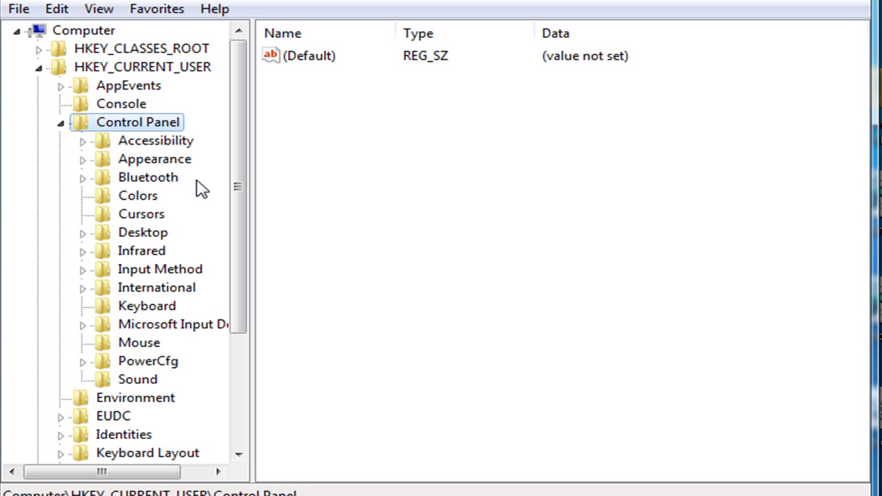
{"action": "double_click", "coordinate": [158, 238]}
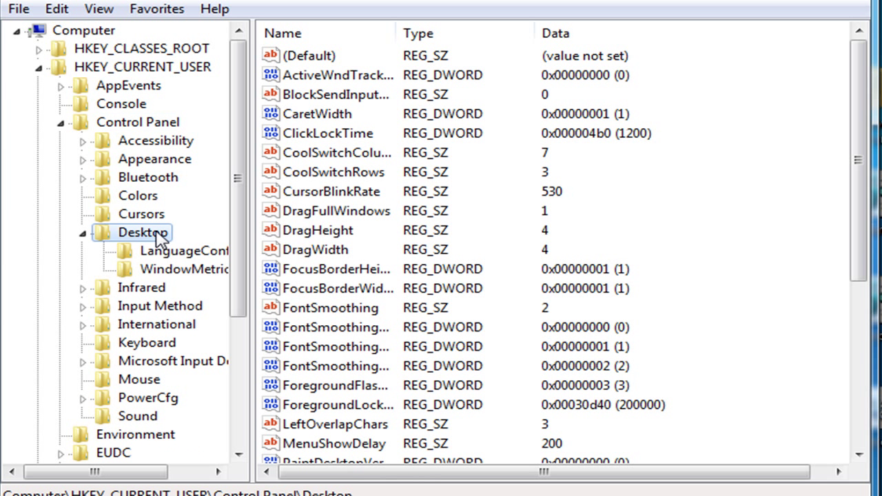
{"action": "left_click", "coordinate": [157, 273]}
Create a new string value in the WindowMetrics key, keeping its default name.
{"action": "right_click", "coordinate": [770, 58]}
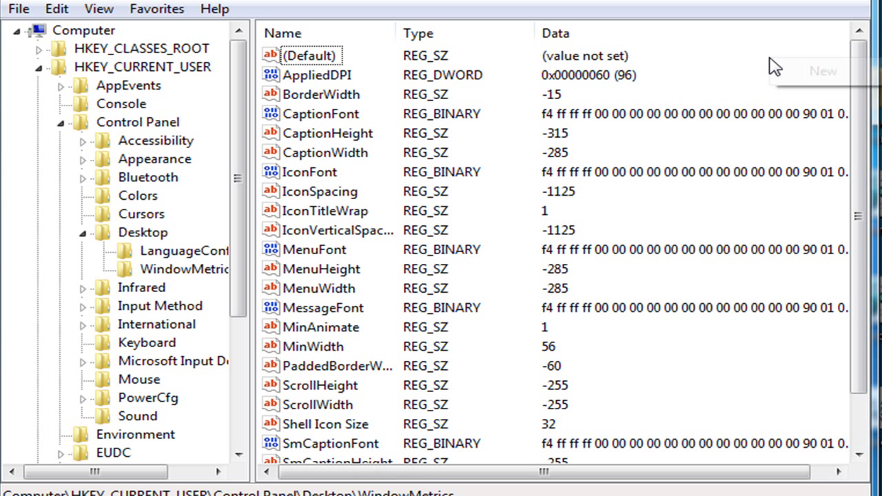
{"action": "mouse_move", "coordinate": [794, 79]}
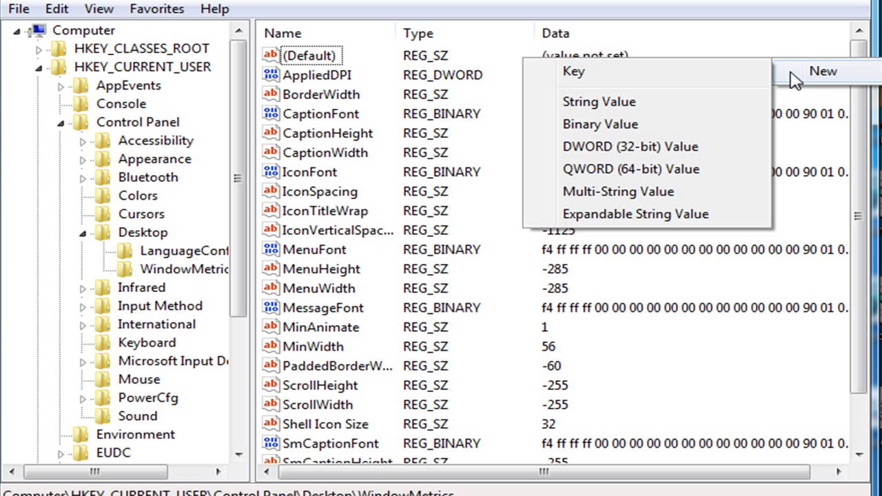
{"action": "left_click", "coordinate": [688, 104]}
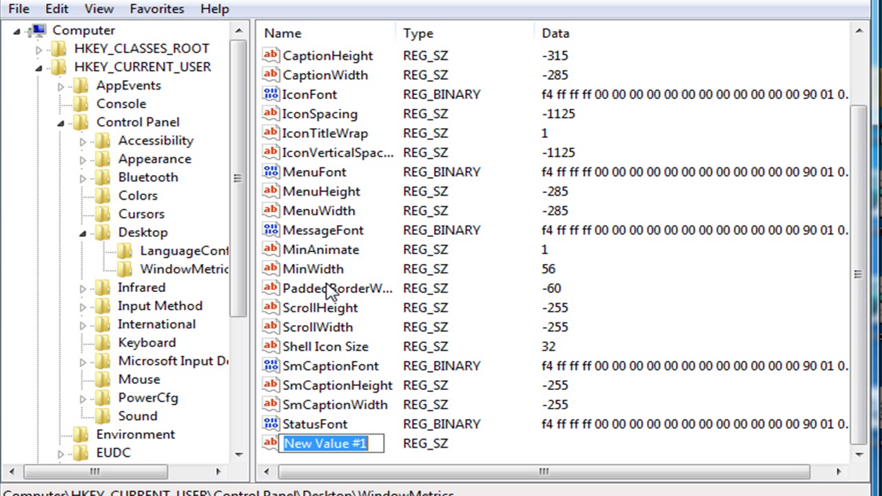
{"action": "left_click", "coordinate": [328, 273]}
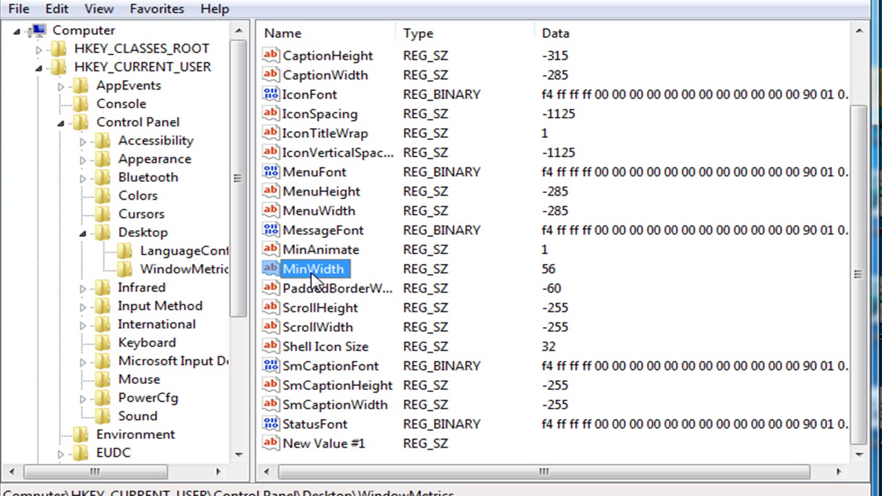
Inspect the MinWidth string value's data in its edit dialog and dismiss the dialog without editing.
{"action": "double_click", "coordinate": [288, 271]}
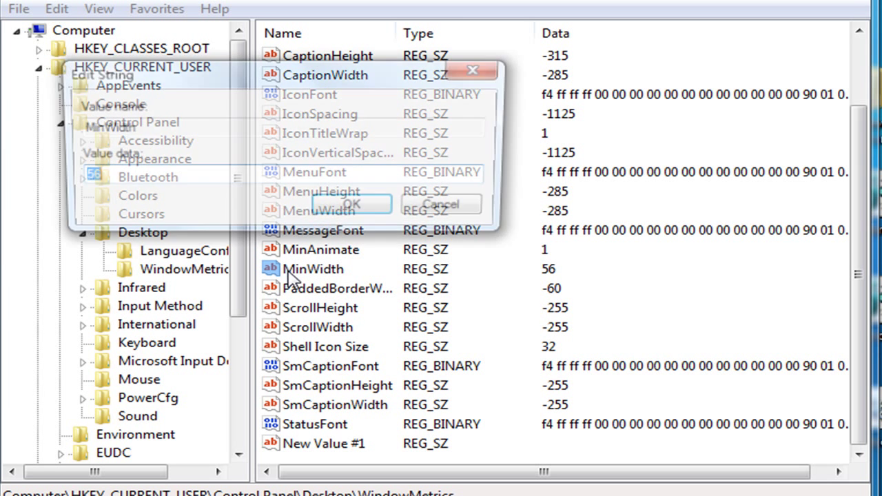
{"action": "left_click_drag", "start_coordinate": [279, 74], "coordinate": [562, 59]}
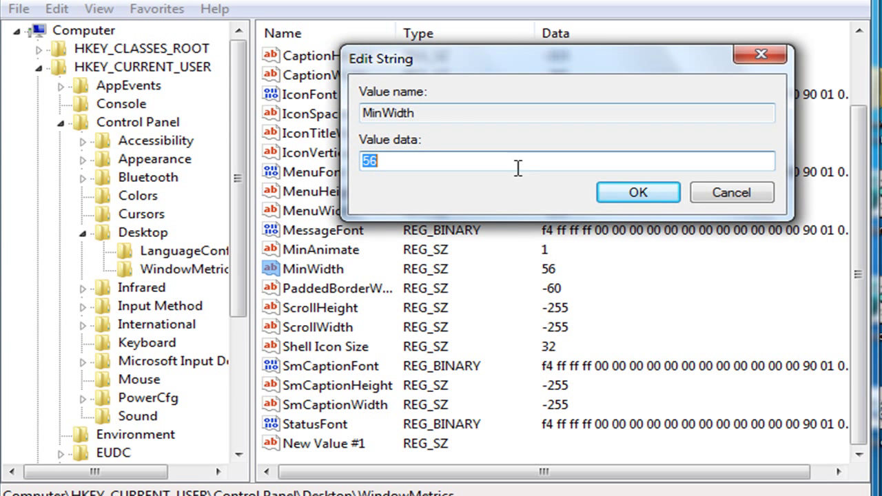
{"action": "left_click", "coordinate": [731, 193]}
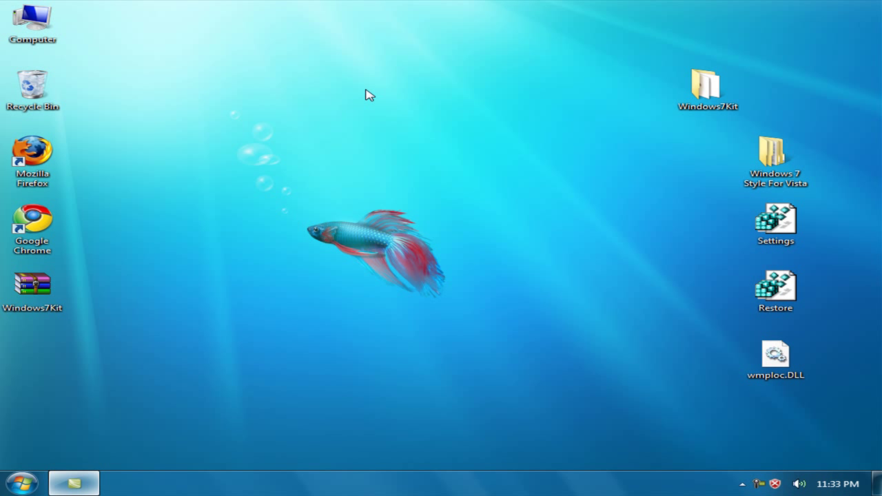
{"action": "left_click_drag", "start_coordinate": [236, 80], "coordinate": [573, 353]}
{"action": "left_click_drag", "start_coordinate": [631, 357], "coordinate": [558, 317]}
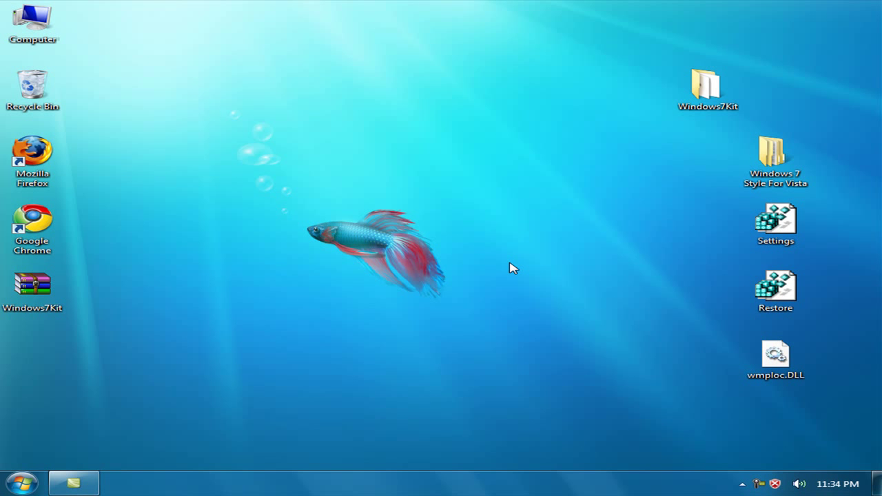